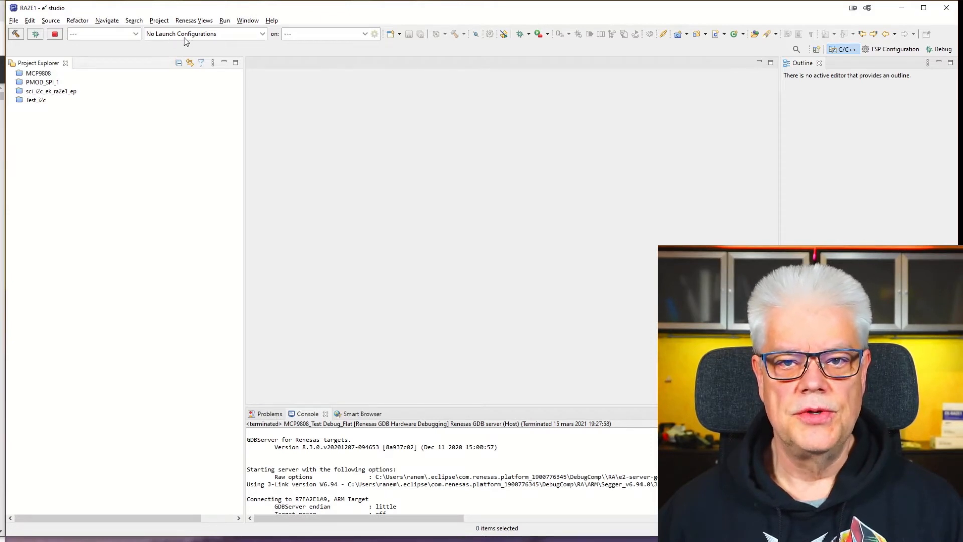
# Start a new Renesas RA C/C++ project and name it Grove1.
pyautogui.click(13, 20)
pyautogui.moveTo(29, 32)
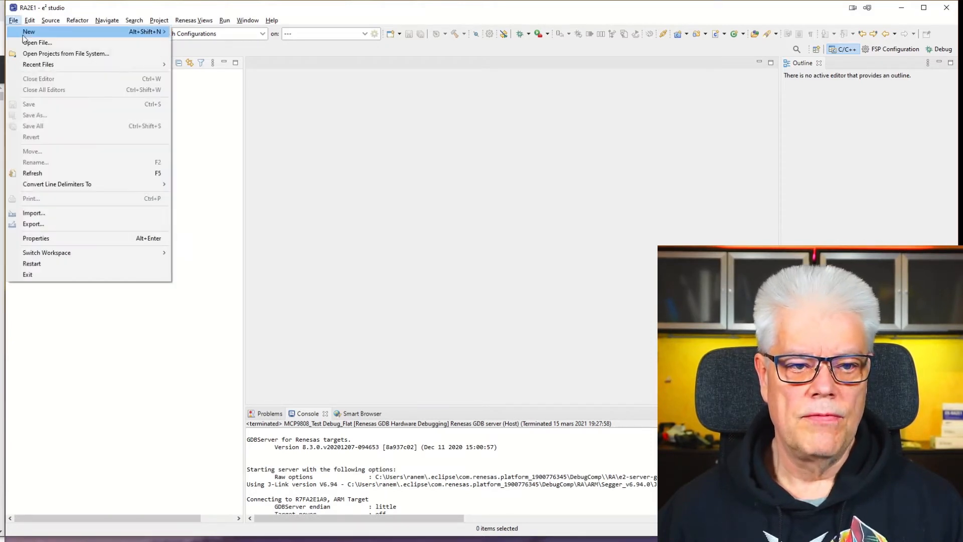
pyautogui.moveTo(215, 32)
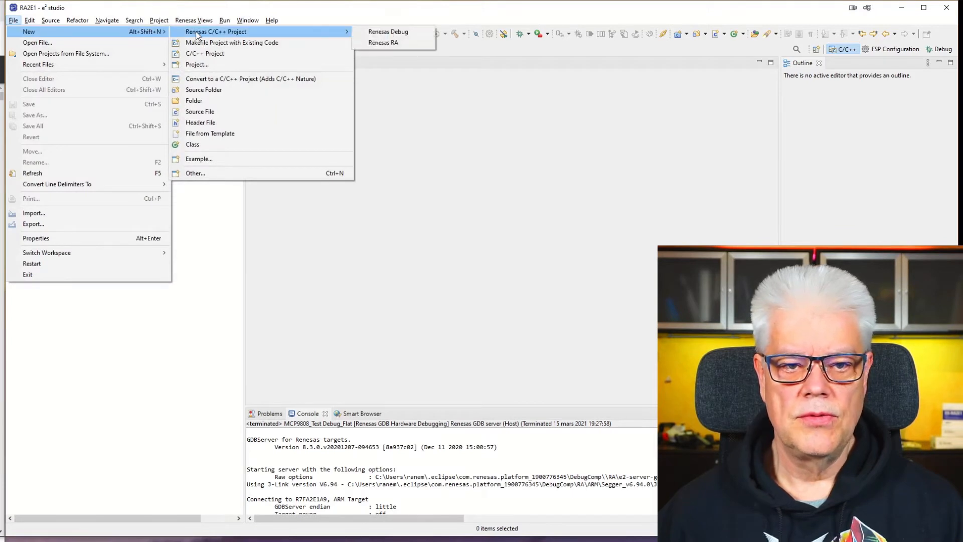
pyautogui.click(383, 43)
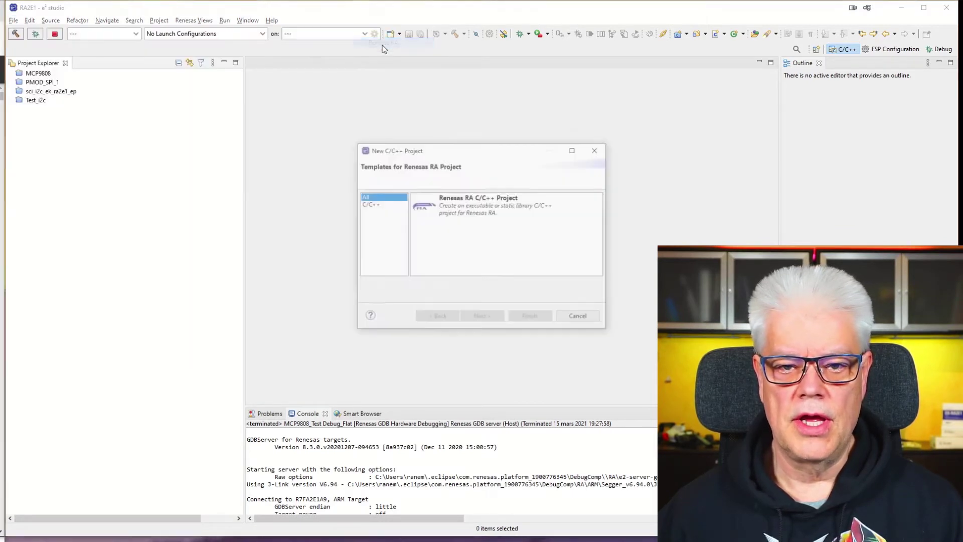
pyautogui.click(469, 213)
pyautogui.click(482, 318)
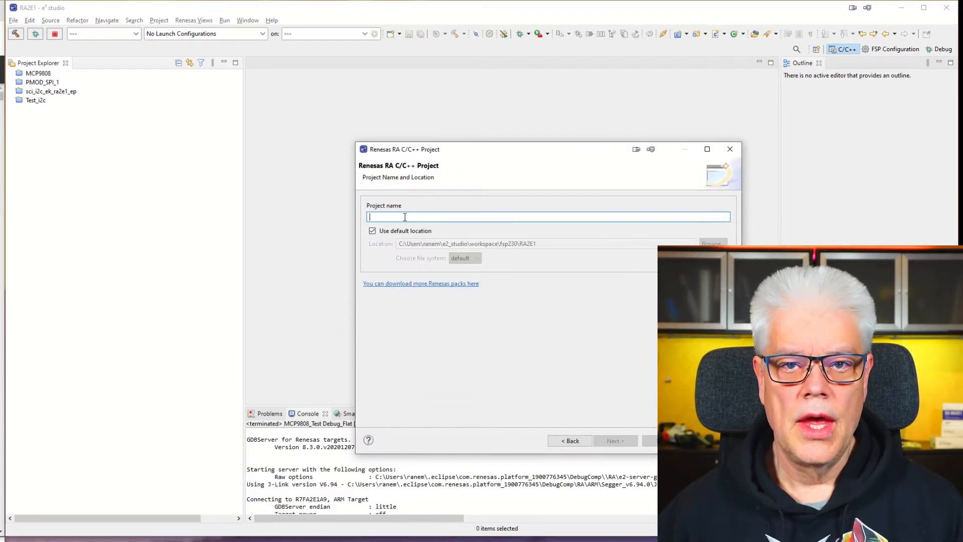
pyautogui.write('G')
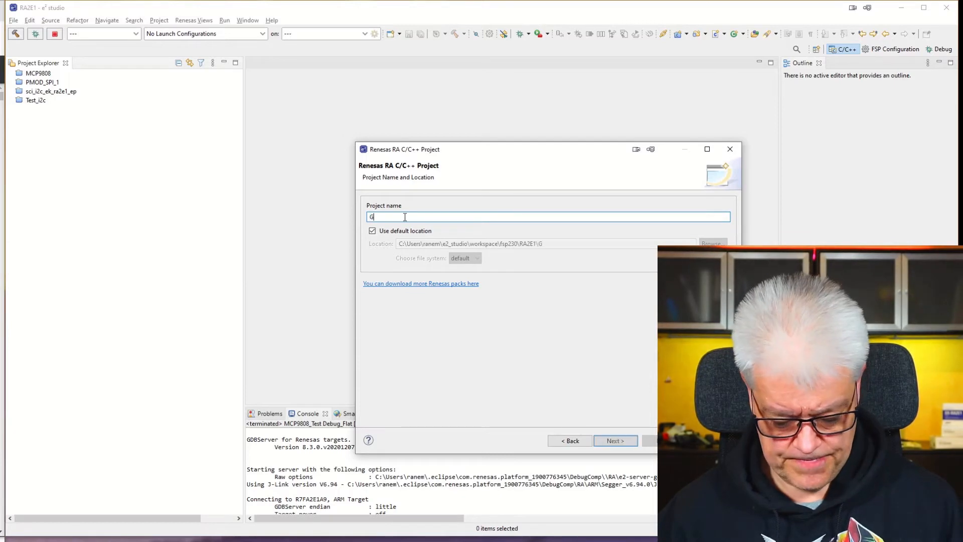
pyautogui.write('rove1')
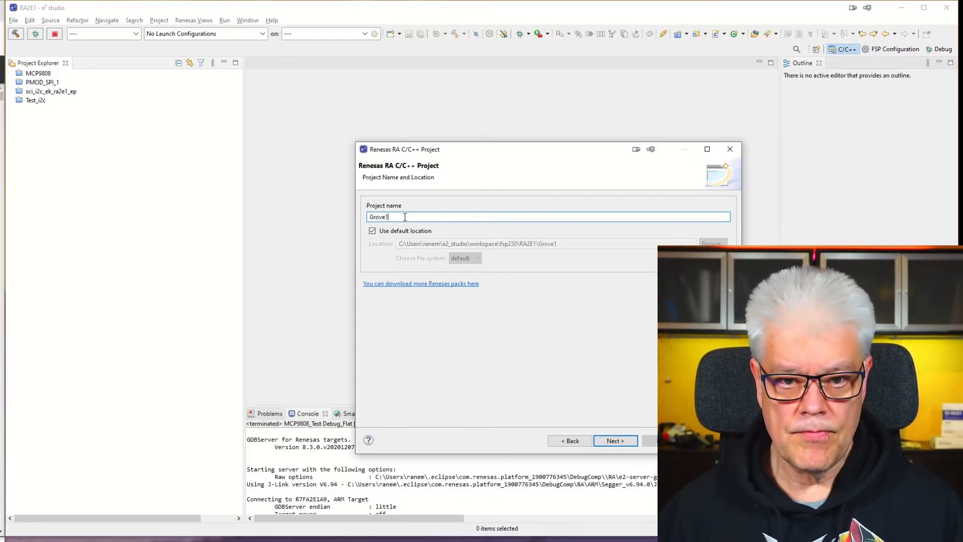
pyautogui.click(615, 441)
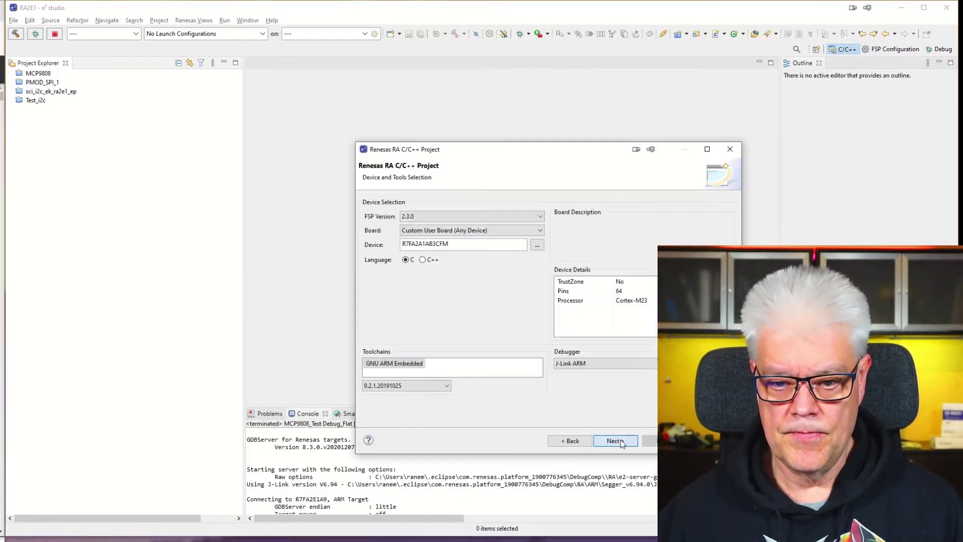
# Choose the EK-RA2E1 board, an executable with no RTOS, and the Bare Metal - Minimal template.
pyautogui.click(501, 230)
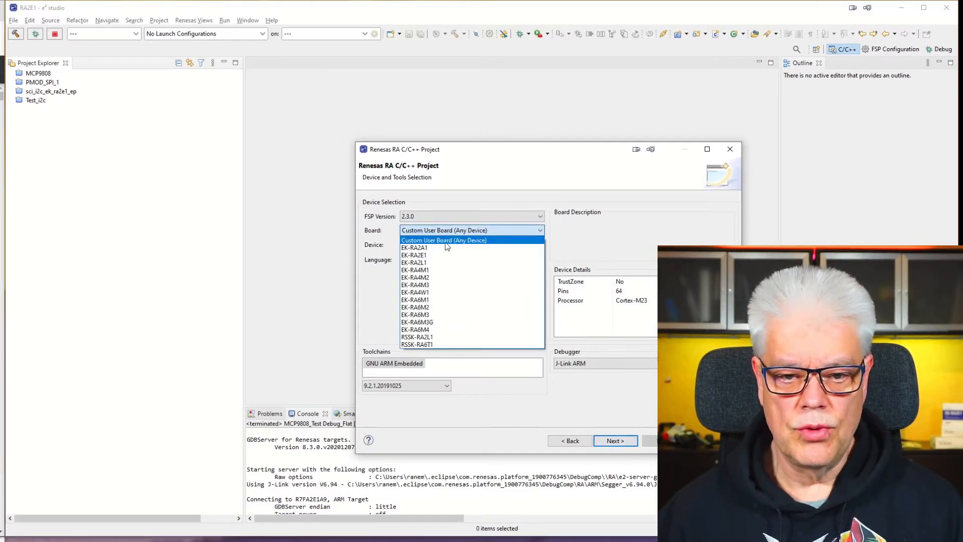
pyautogui.click(415, 256)
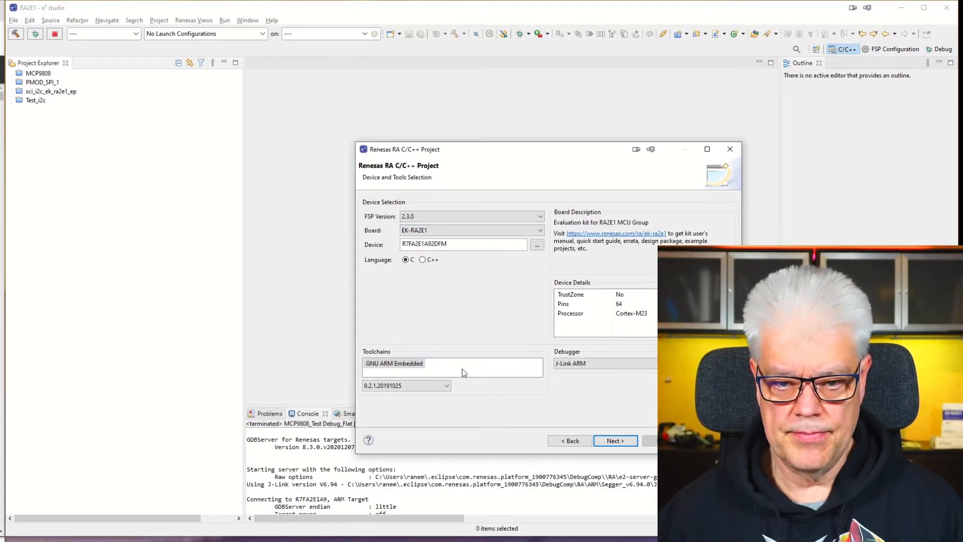
pyautogui.click(608, 442)
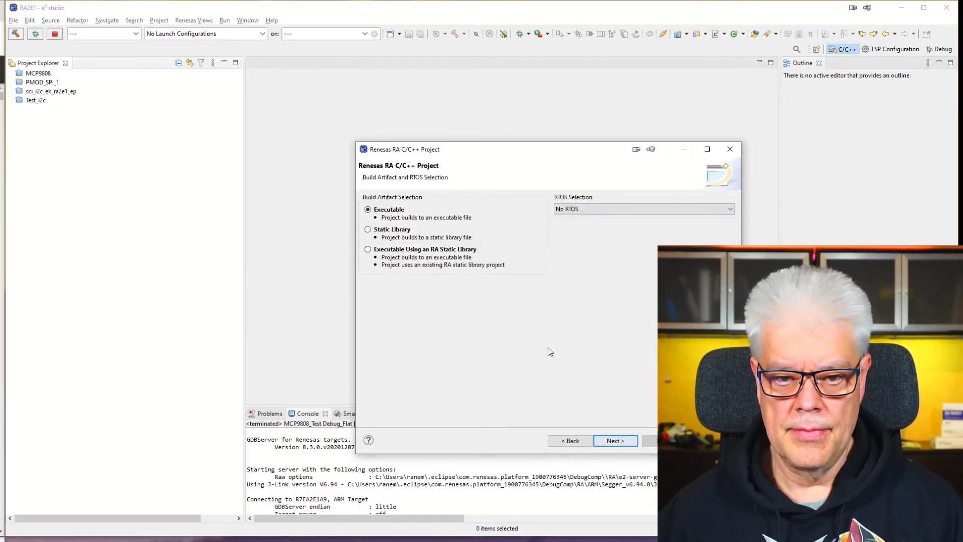
pyautogui.click(610, 442)
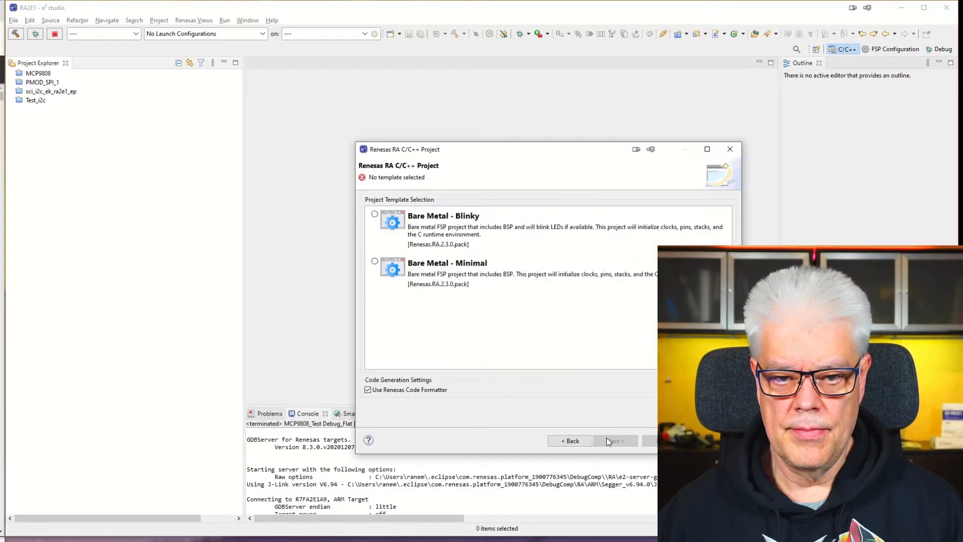
pyautogui.click(410, 268)
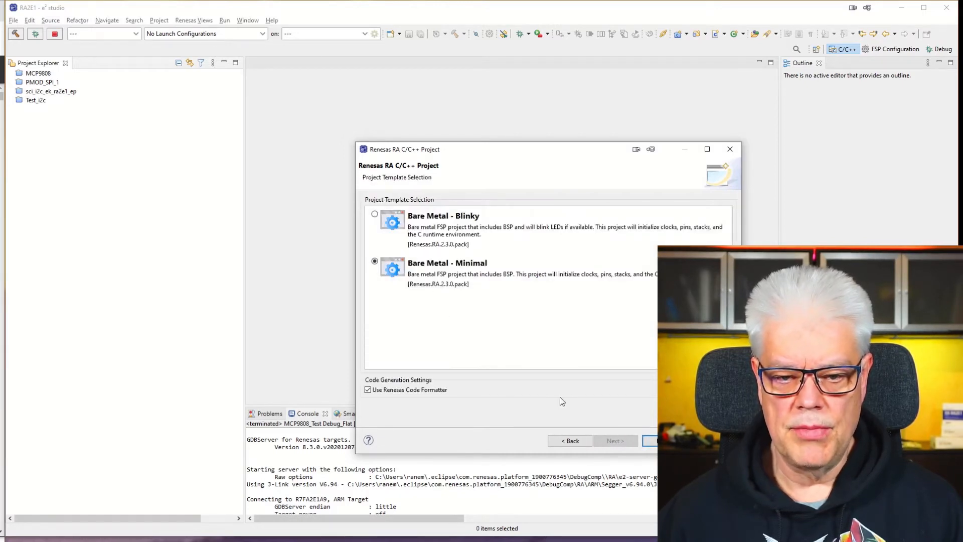
# Generate Grove1 and add a g_i2c0 I2C Master driver on r_sci_i2c to its stacks.
pyautogui.click(666, 440)
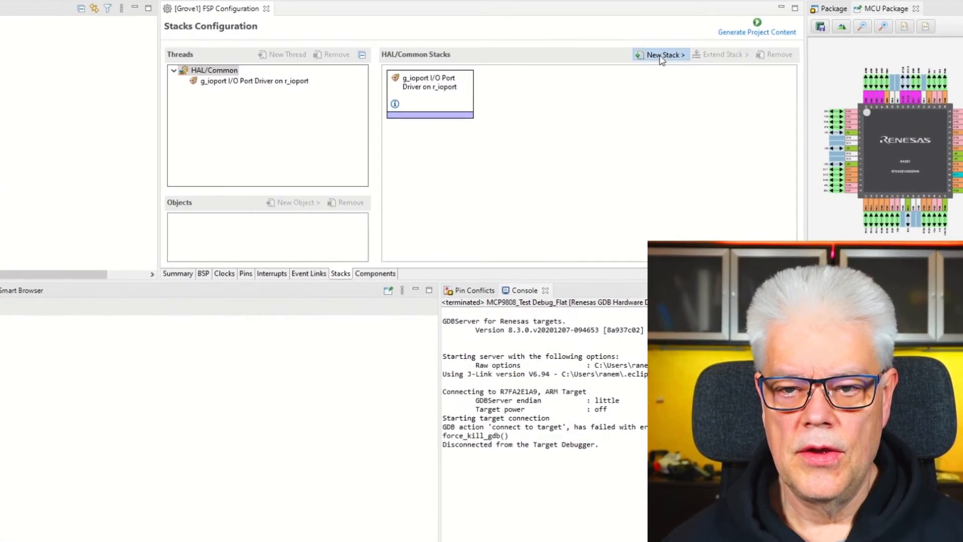
pyautogui.click(666, 75)
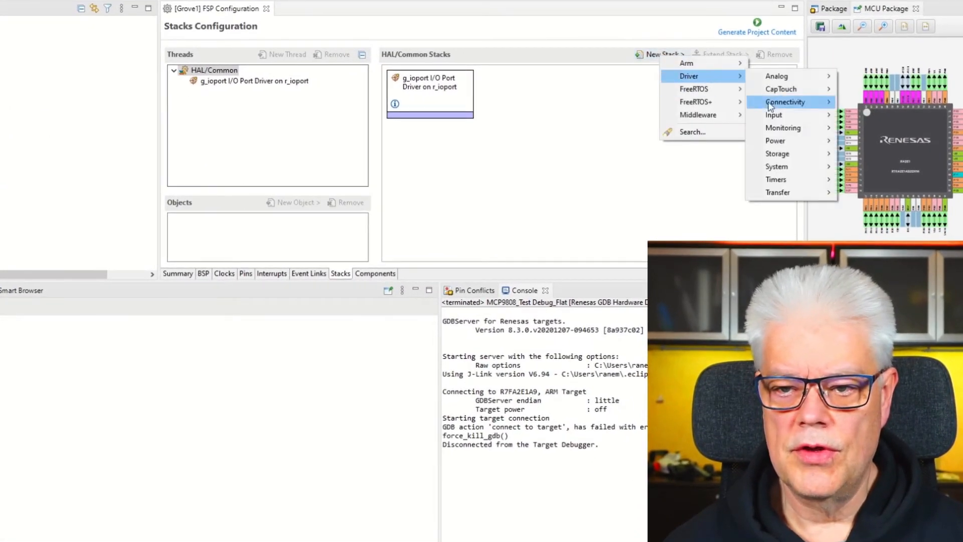
pyautogui.moveTo(774, 114)
pyautogui.click(875, 115)
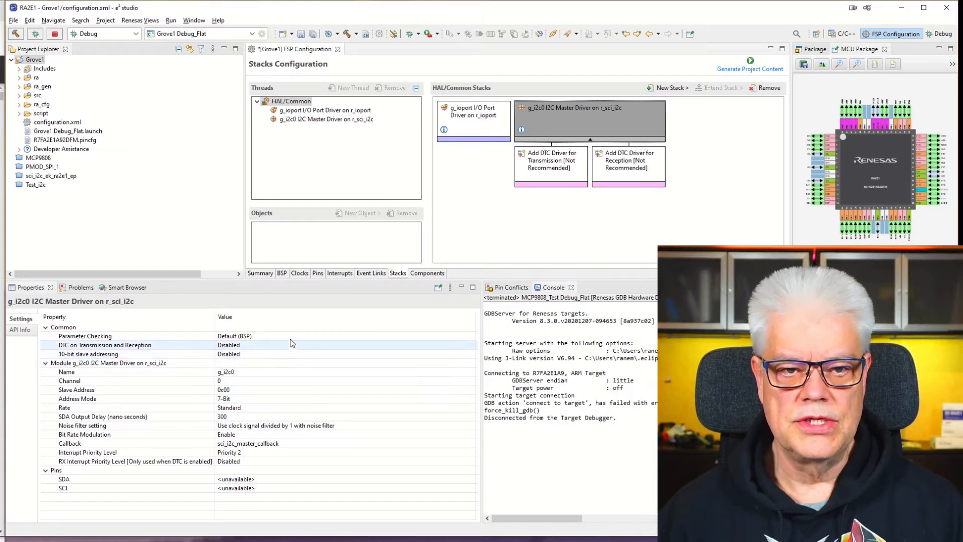
# Reset the FSP Configuration perspective to defaults and enlarge the Properties panel.
pyautogui.click(203, 22)
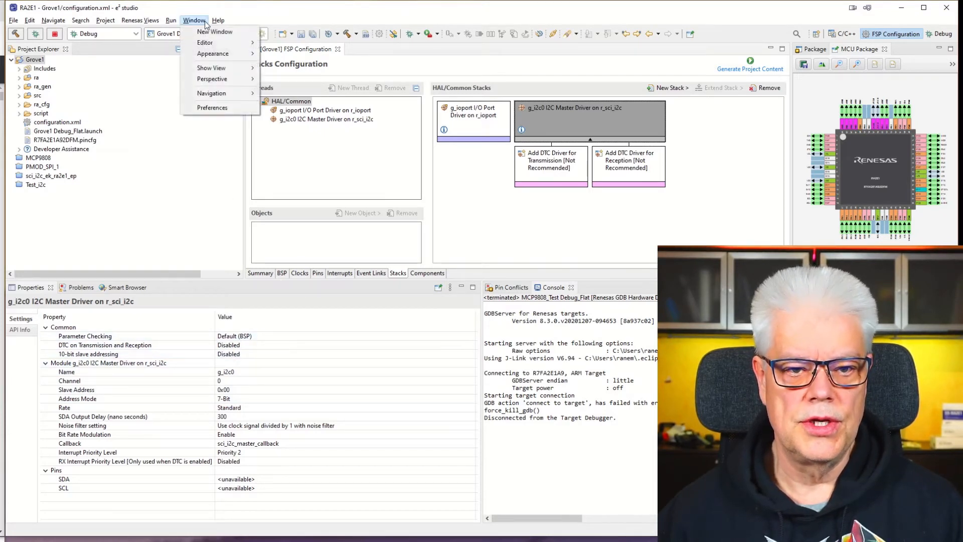
pyautogui.moveTo(211, 79)
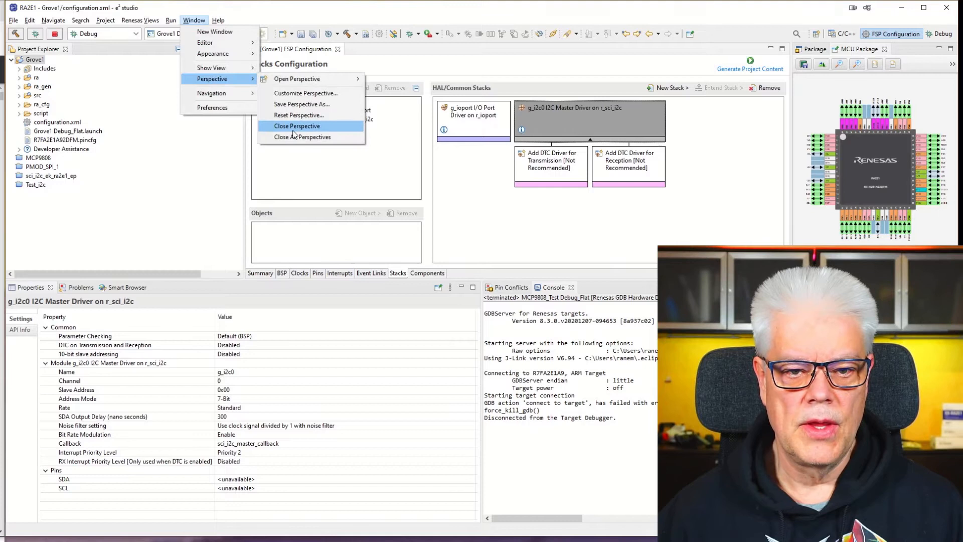
pyautogui.click(294, 115)
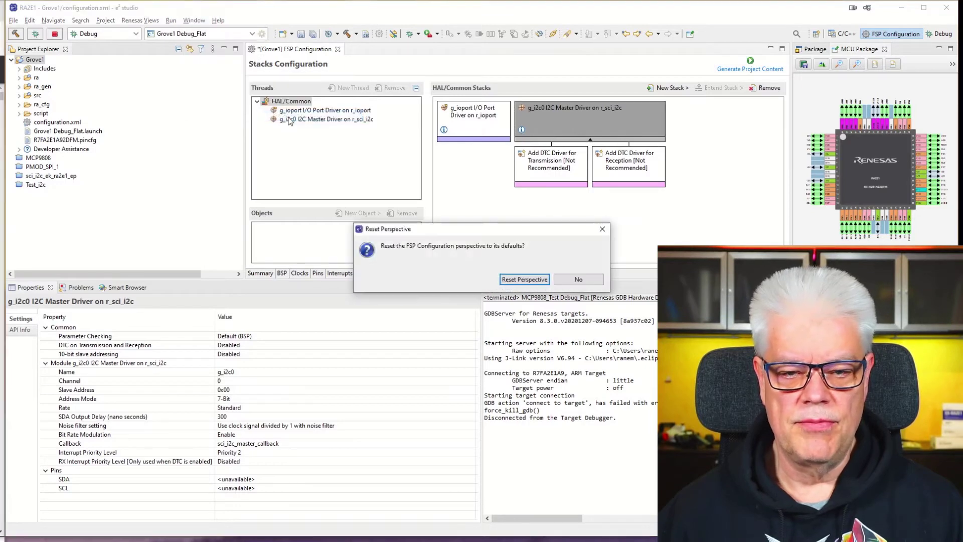
pyautogui.click(527, 279)
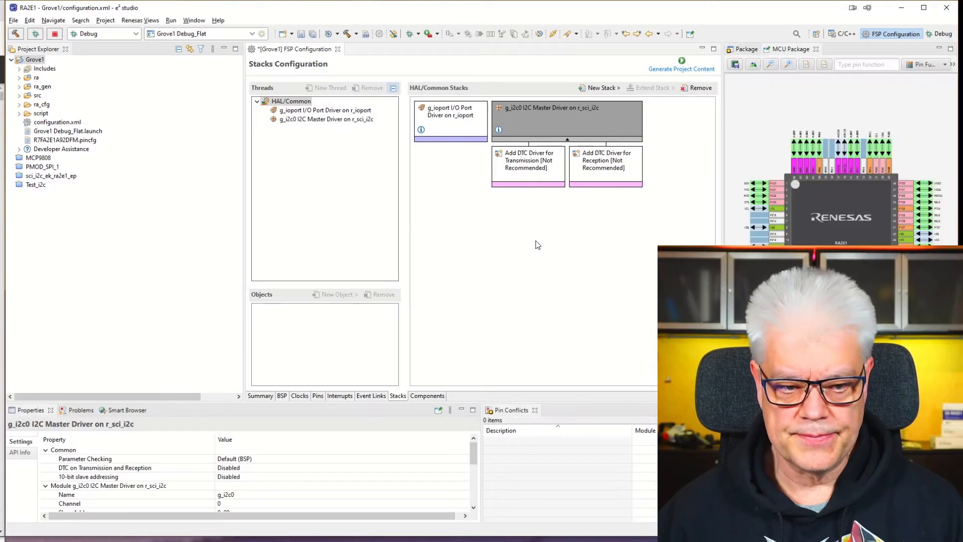
pyautogui.moveTo(468, 401); pyautogui.dragTo(453, 272)
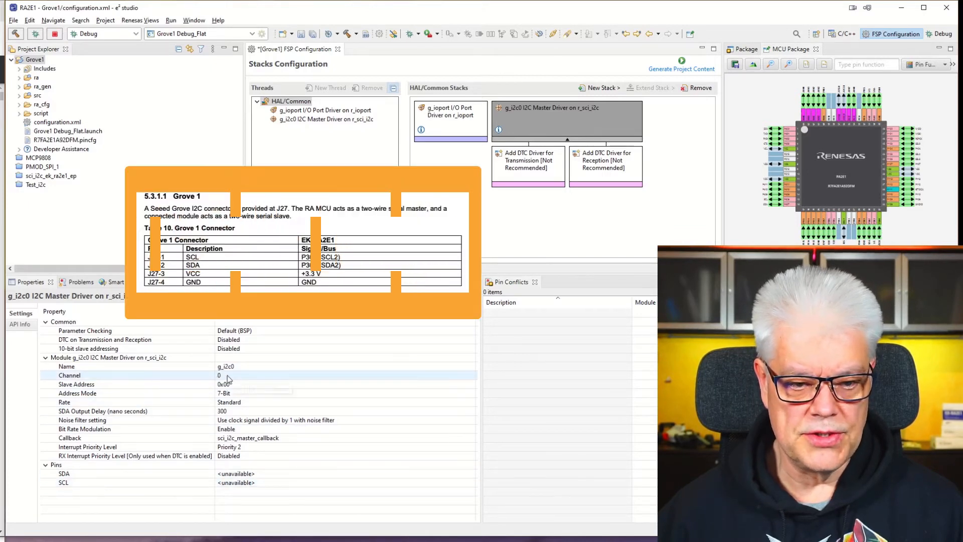
# Set g_i2c0 to channel 2 and slave address 0x18, glancing at its API Info.
pyautogui.click(226, 375)
pyautogui.write('2')
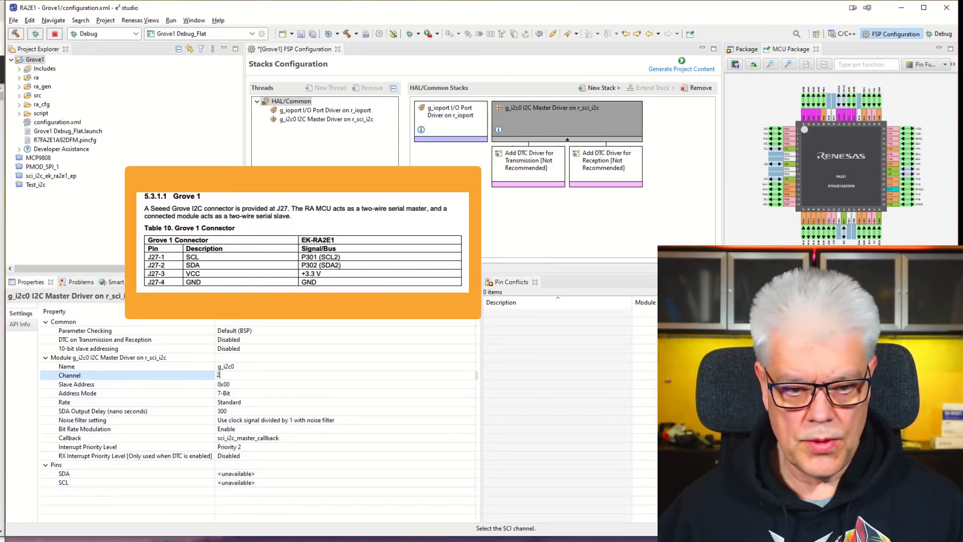
pyautogui.press('Return')
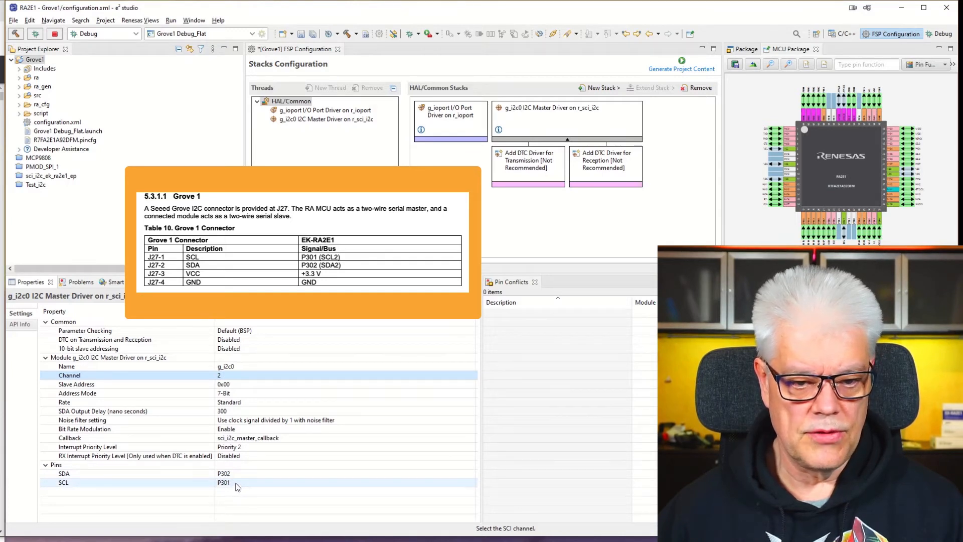
pyautogui.click(236, 384)
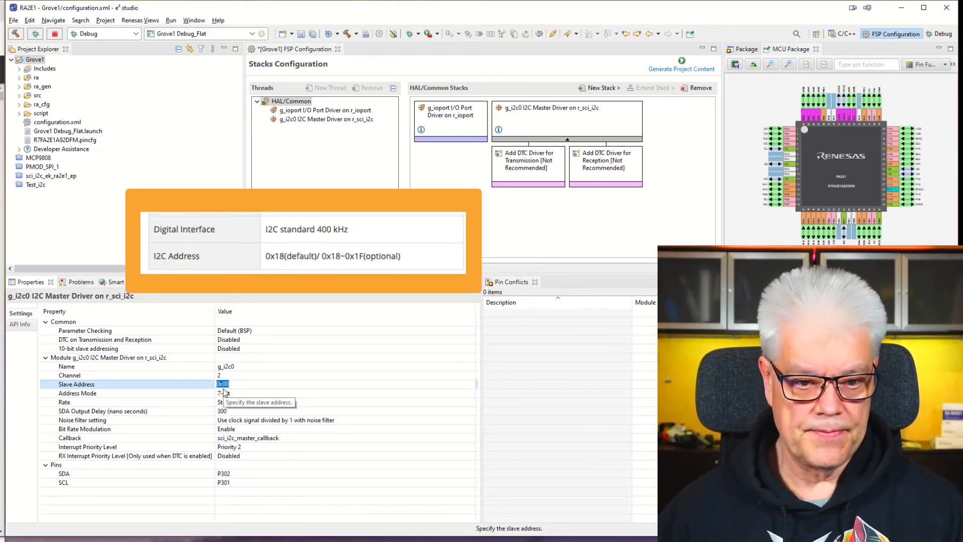
pyautogui.write('0x18')
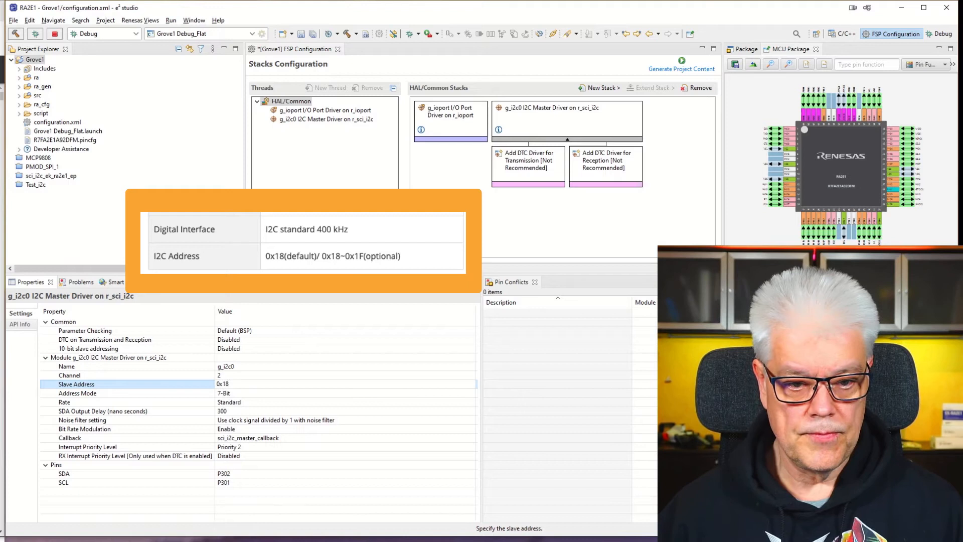
pyautogui.press('Return')
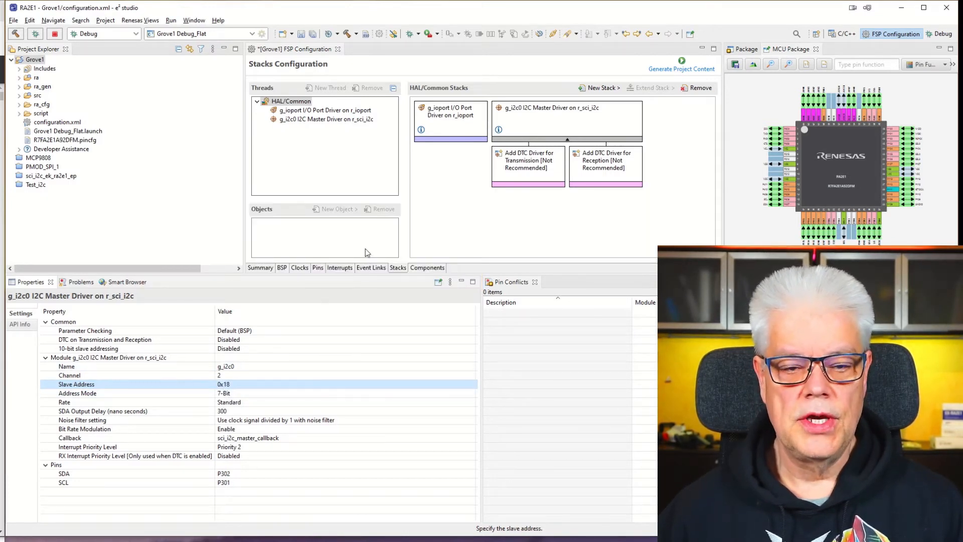
pyautogui.click(19, 324)
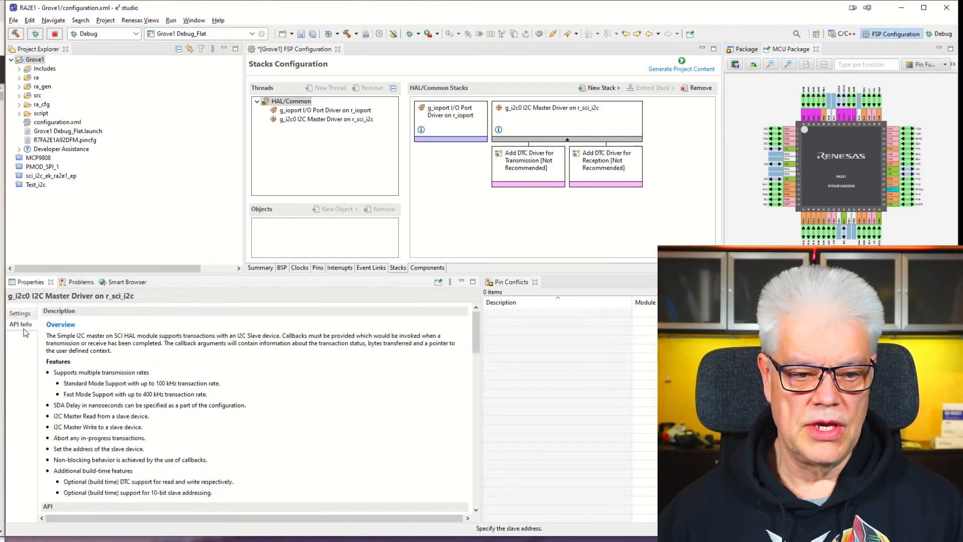
pyautogui.click(21, 313)
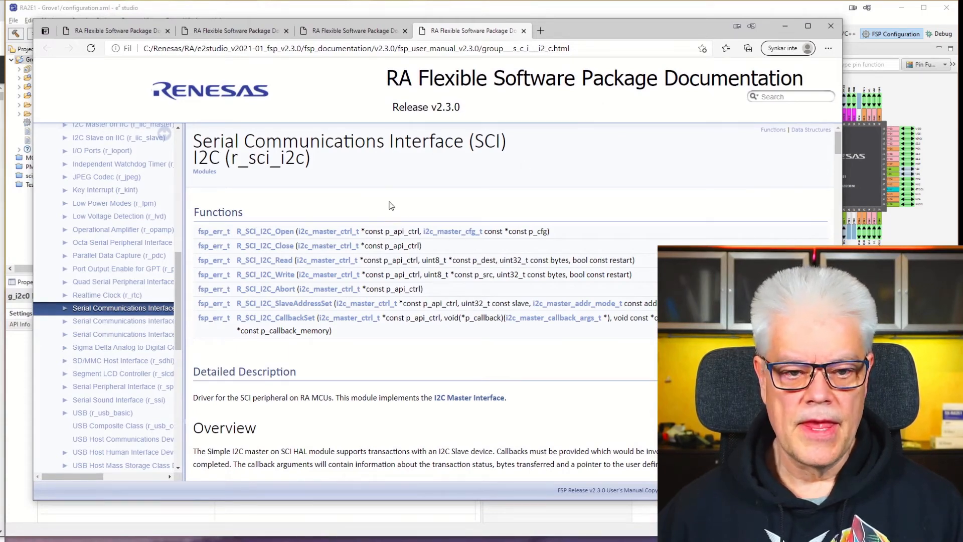
pyautogui.scroll(-3, 395, 220)
pyautogui.scroll(-4, 395, 220)
pyautogui.scroll(-5, 395, 220)
pyautogui.scroll(-4, 395, 219)
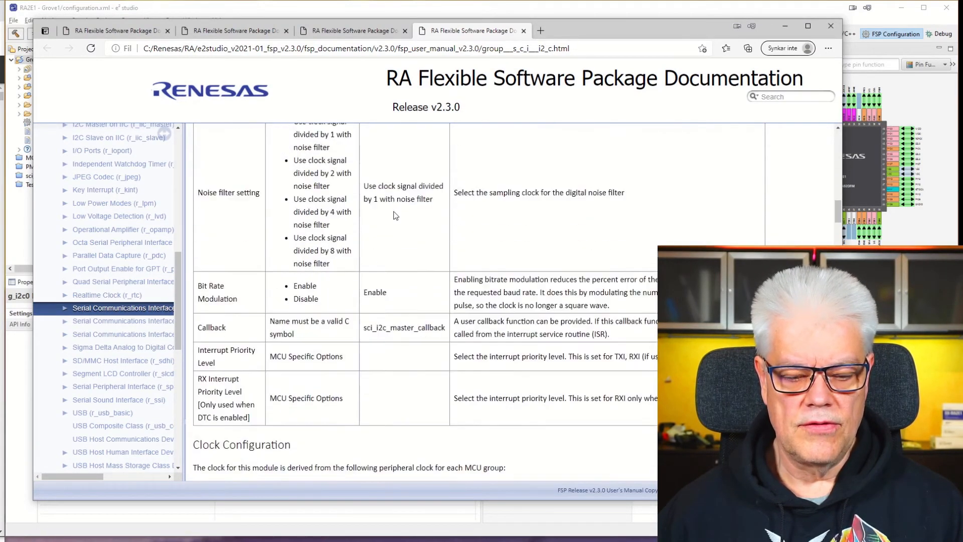
pyautogui.scroll(-4, 395, 220)
pyautogui.scroll(-3, 397, 212)
pyautogui.scroll(-4, 396, 213)
pyautogui.scroll(-2, 398, 215)
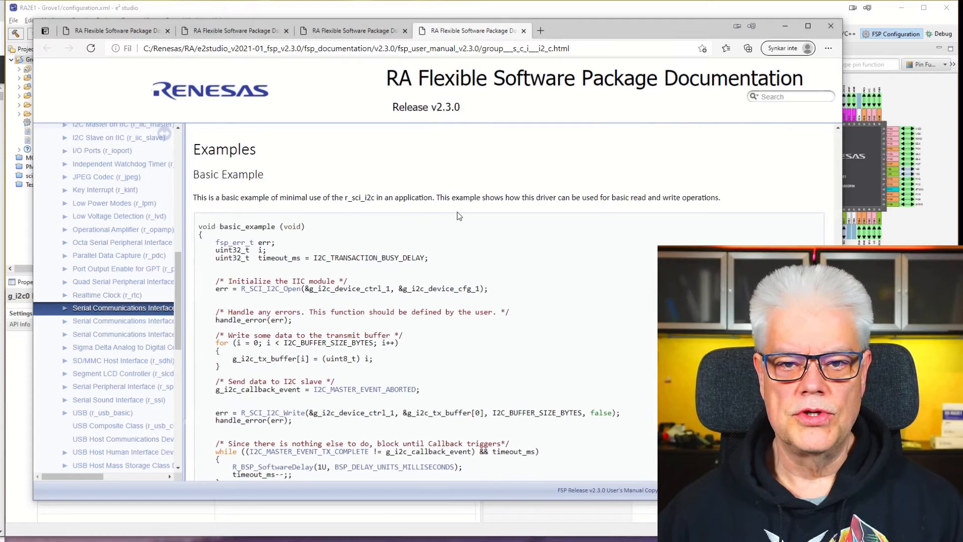
# Minimize the FSP documentation browser to return to e² studio.
pyautogui.press('super+Down')
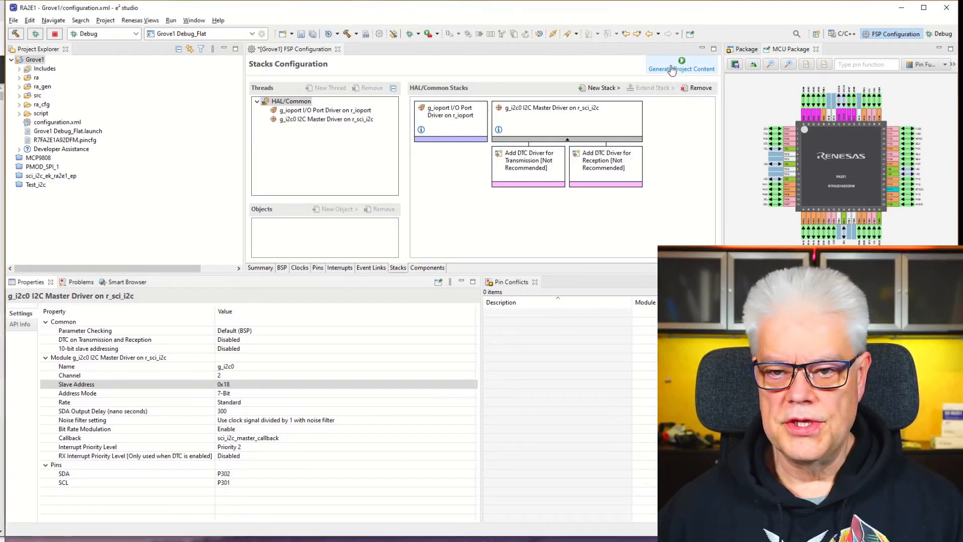
# Generate Grove1's project content, switch to the C/C++ layout and expand the src folder.
pyautogui.click(671, 69)
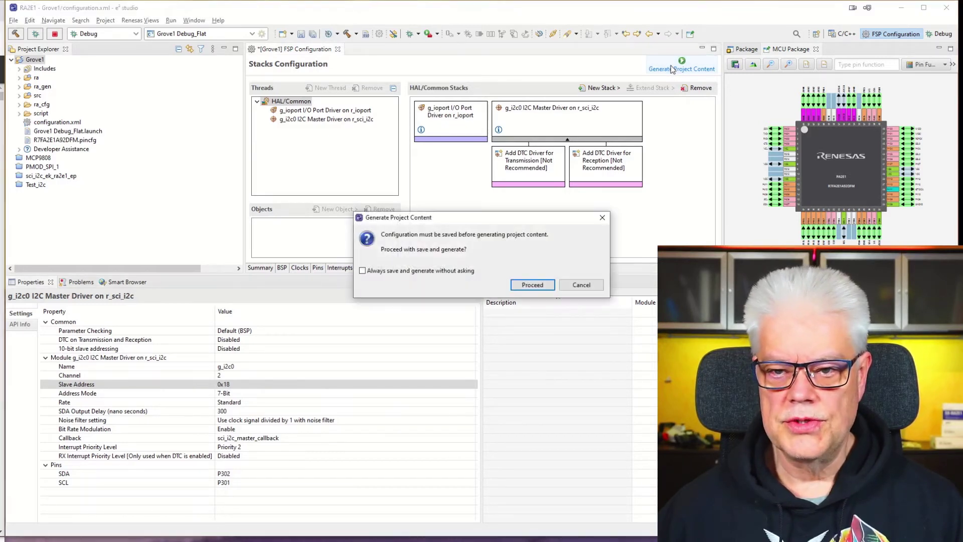
pyautogui.click(530, 286)
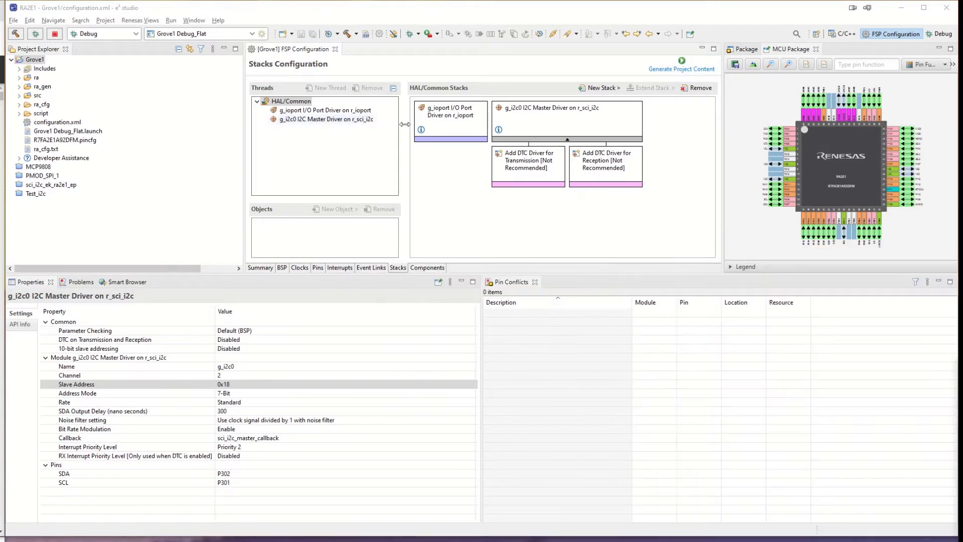
pyautogui.click(841, 33)
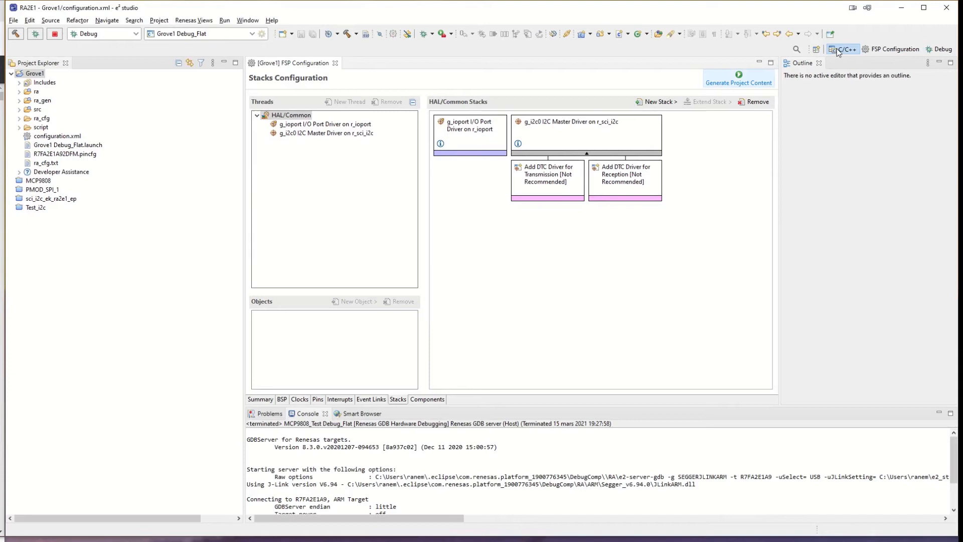
pyautogui.click(18, 109)
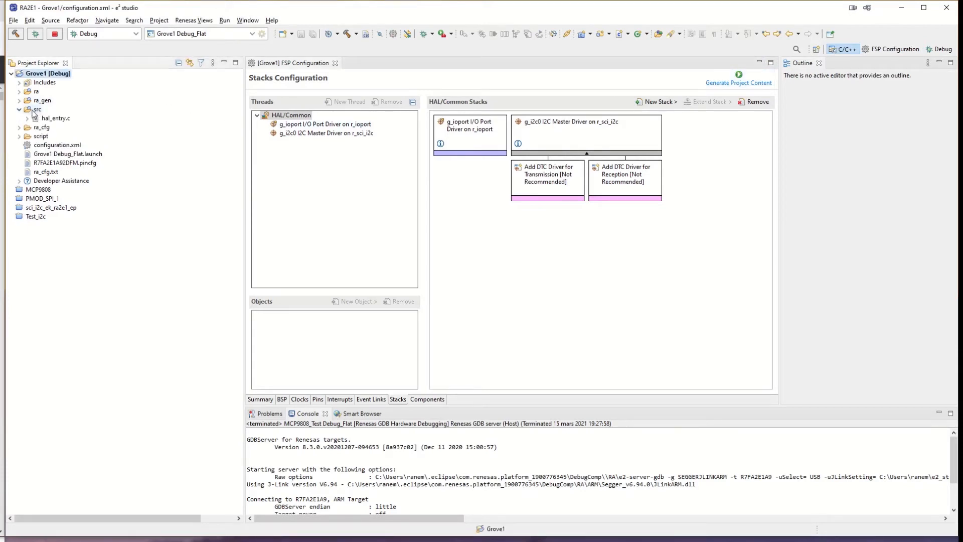
pyautogui.moveTo(55, 135)
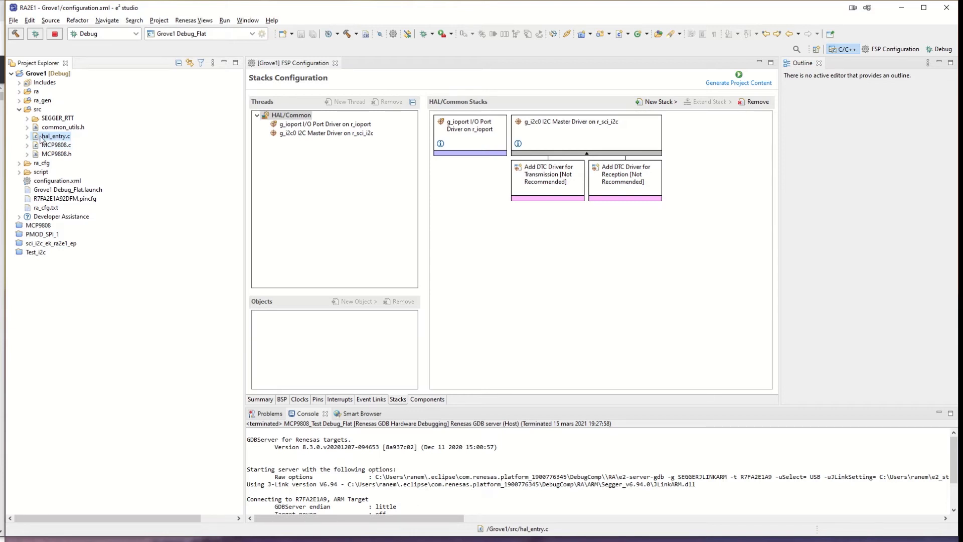
# Open hal_entry.c to review the MCP9808 temperature loop.
pyautogui.doubleClick(43, 137)
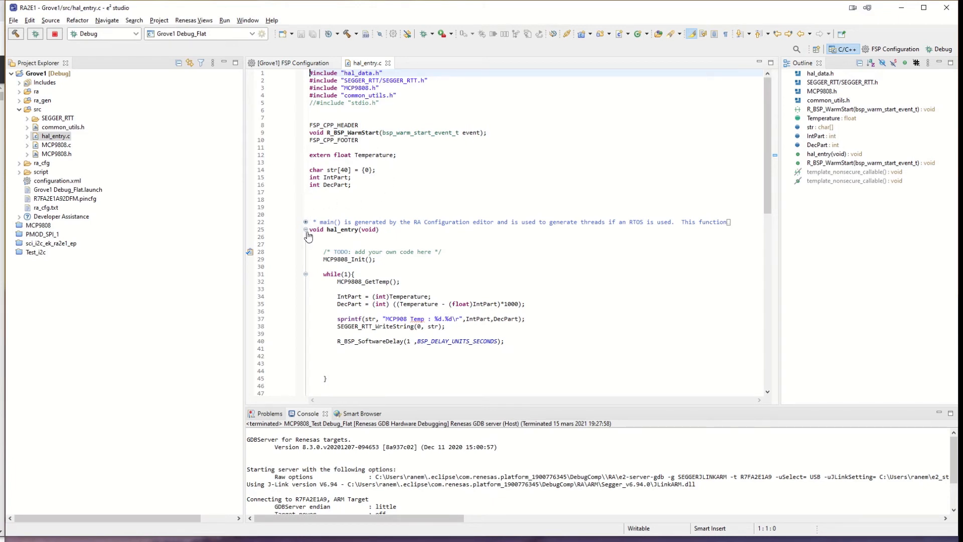
pyautogui.scroll(-1, 312, 228)
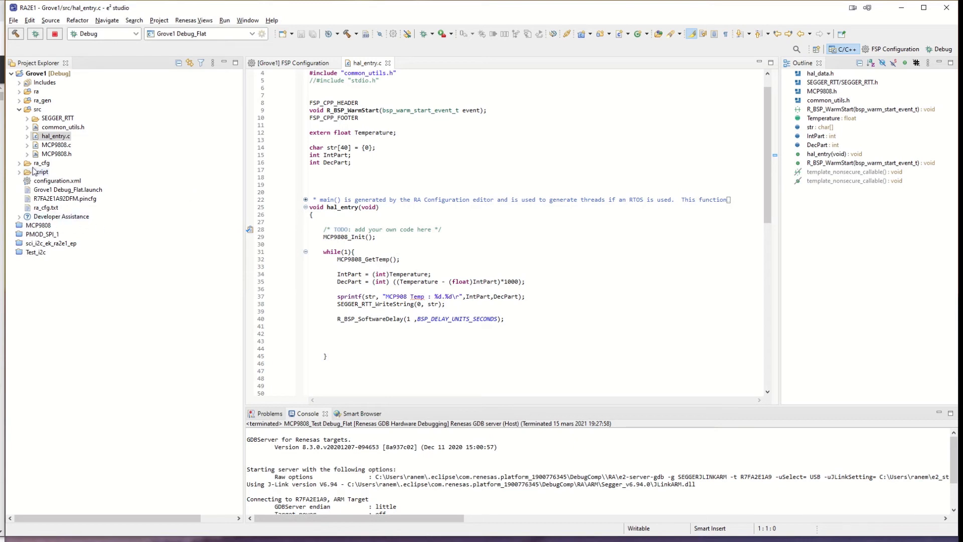
# Review MCP9808.c, return to hal_entry.c and build Grove1 with 0 errors.
pyautogui.doubleClick(47, 145)
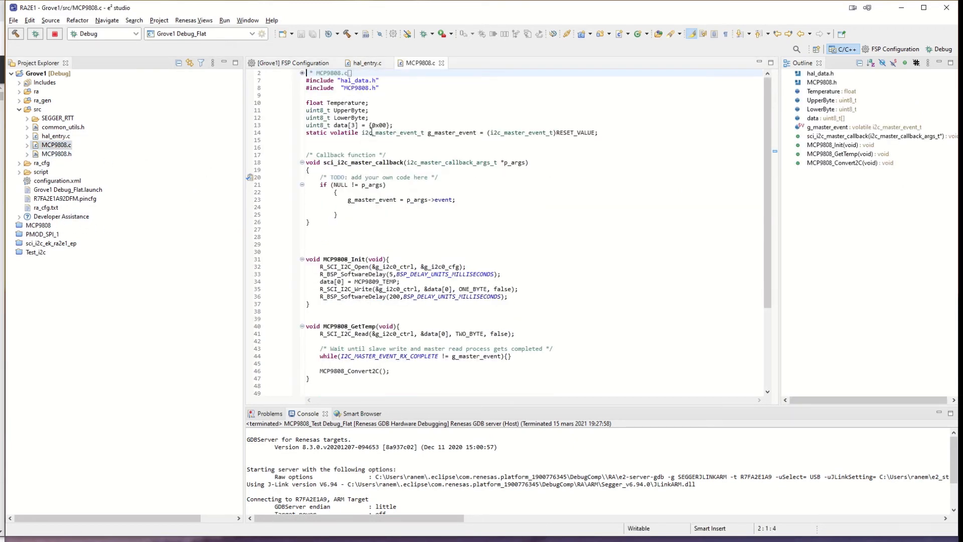
pyautogui.scroll(-6, 318, 266)
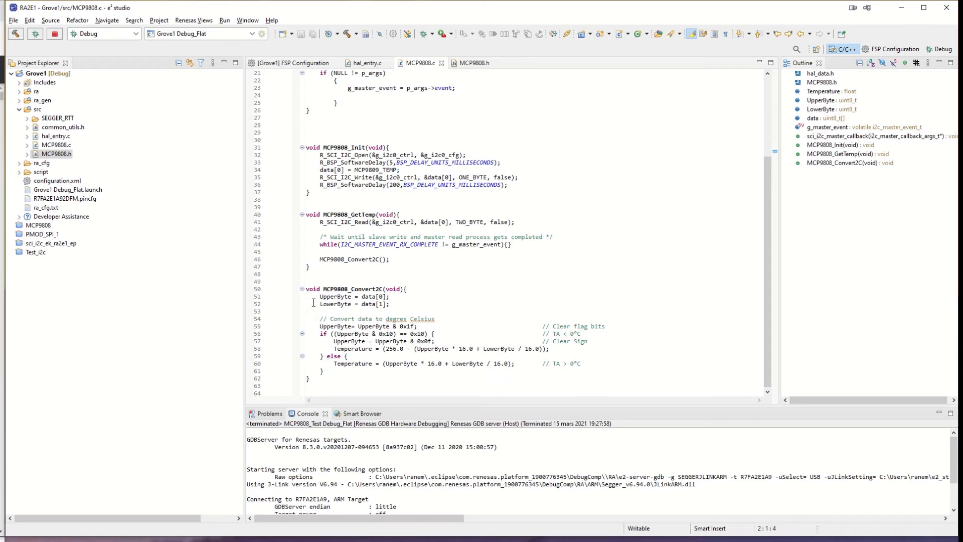
pyautogui.click(363, 63)
pyautogui.click(16, 34)
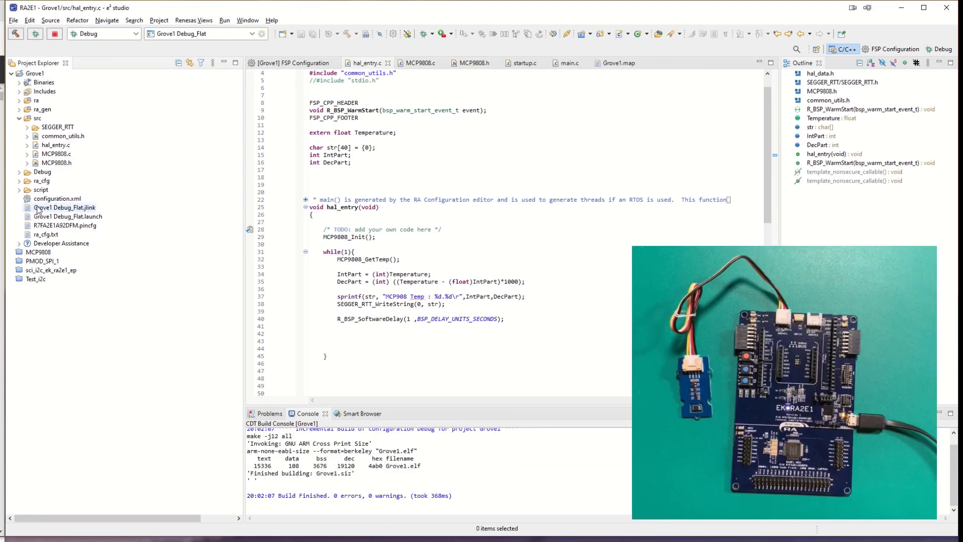
# Open the linker map Grove1.map from the Debug folder.
pyautogui.click(20, 172)
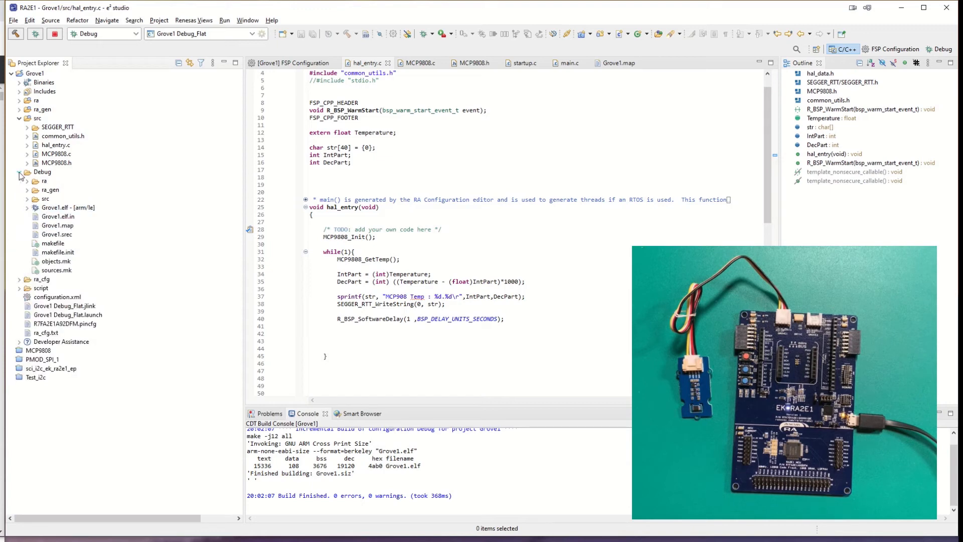
pyautogui.click(42, 226)
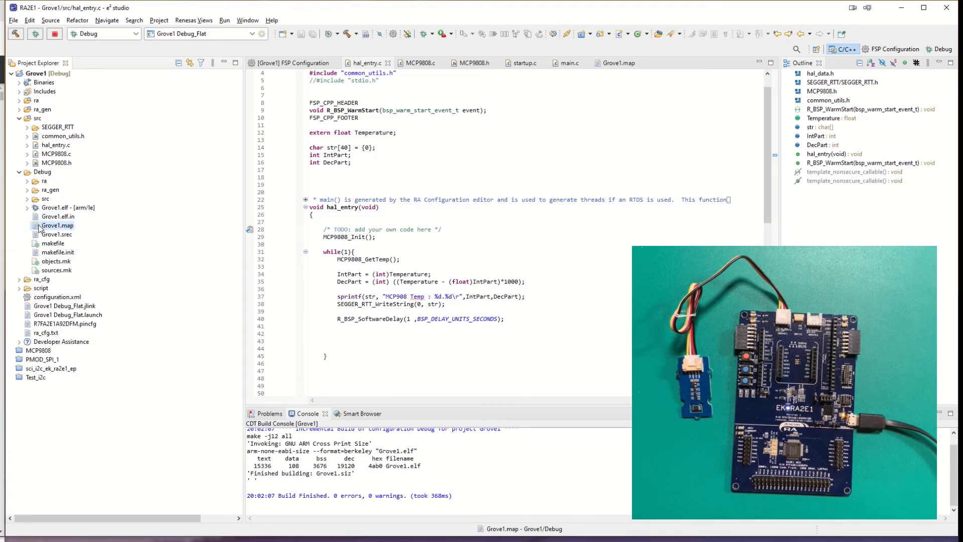
pyautogui.doubleClick(45, 226)
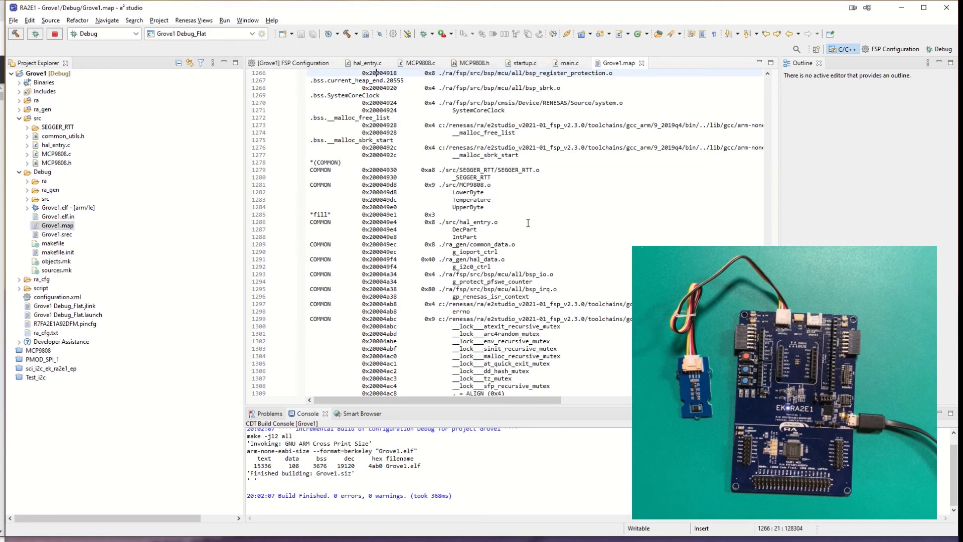
pyautogui.click(548, 207)
# Find the _SEGGER_RTT entry and select its address 0x20004930 for copying.
pyautogui.hotkey('ctrl', 'f')
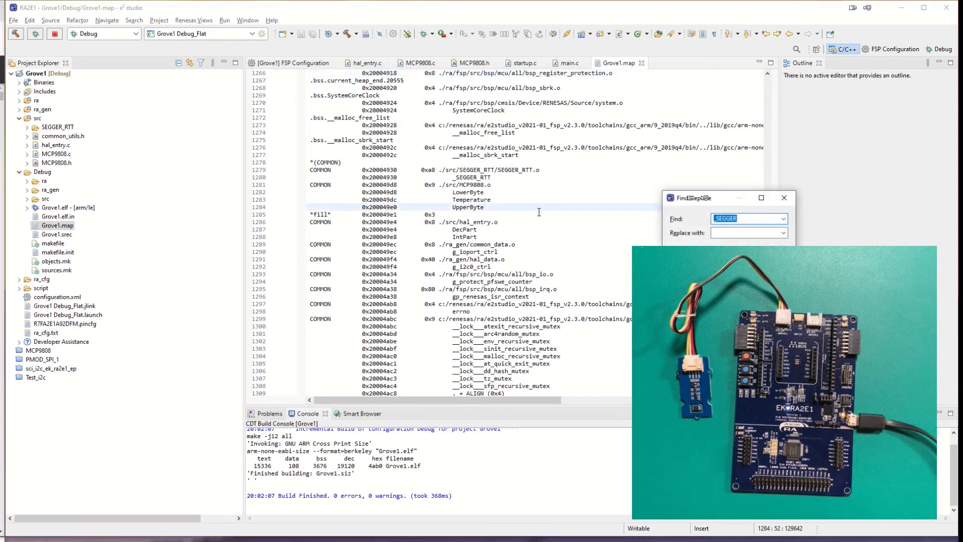
pyautogui.press('Return')
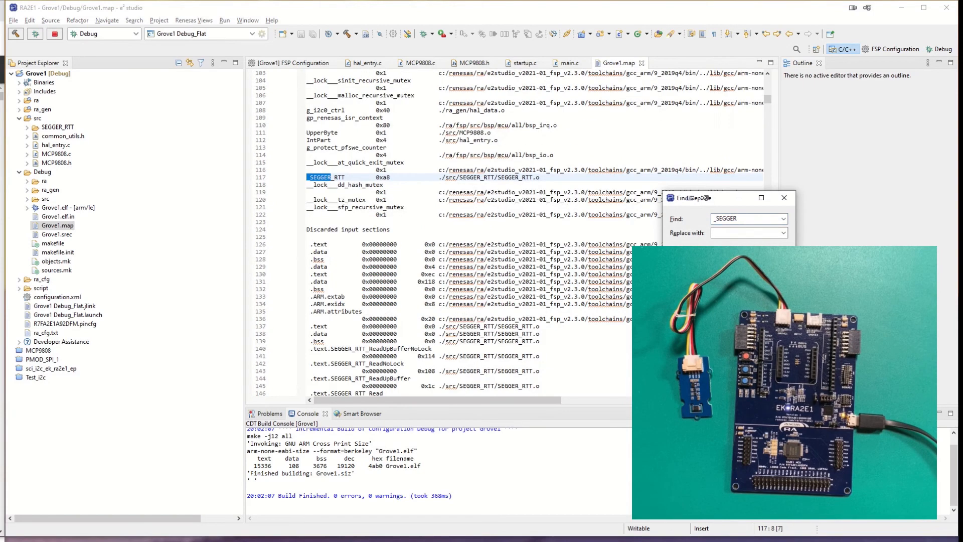
pyautogui.press('Return')
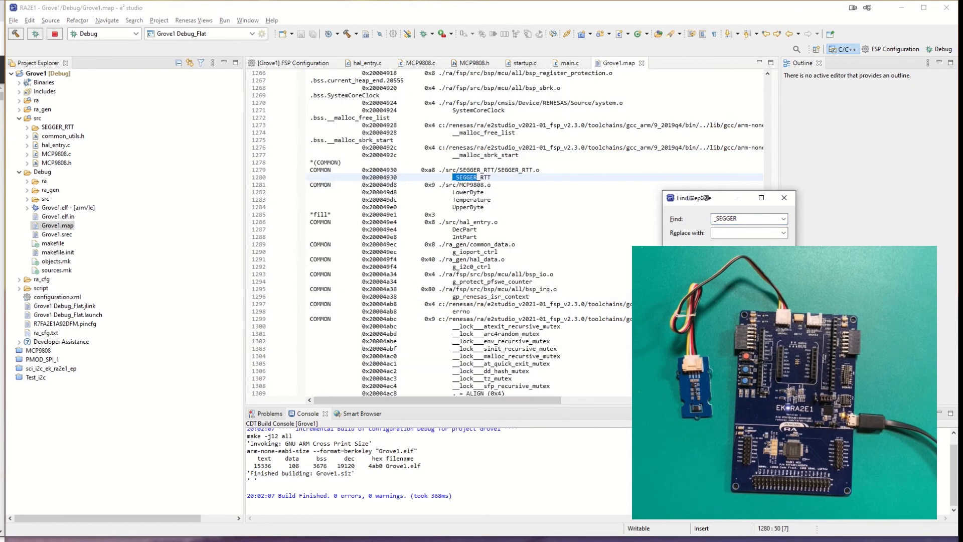
pyautogui.press('Escape')
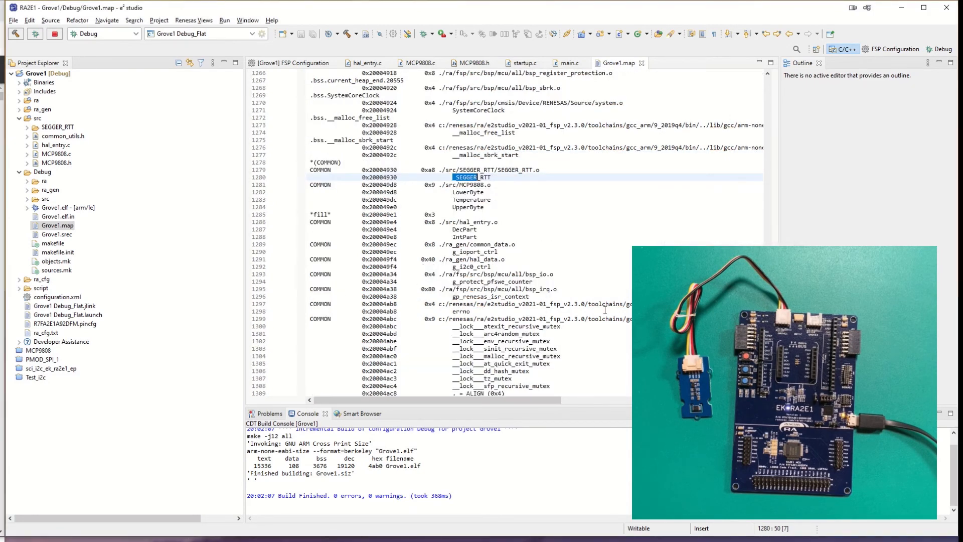
pyautogui.moveTo(362, 177); pyautogui.dragTo(397, 177)
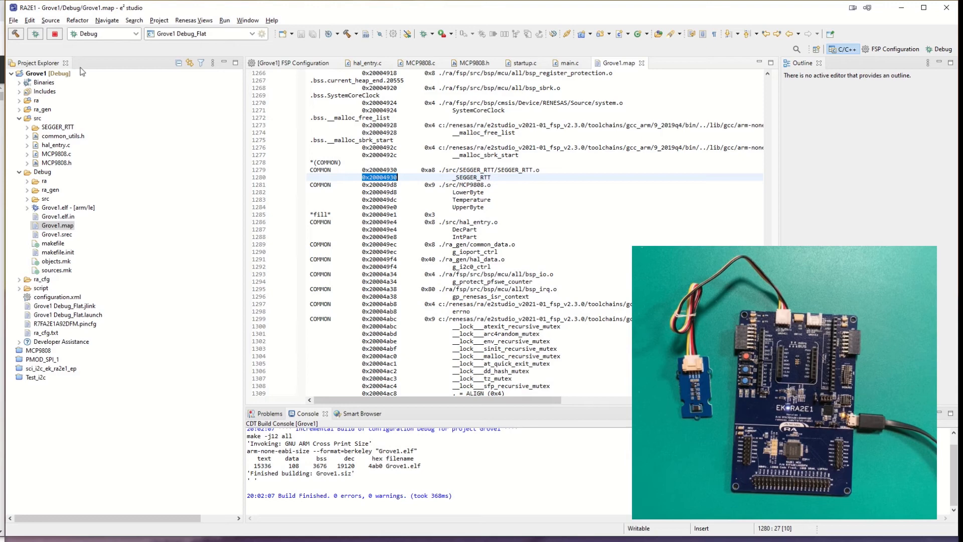
# Launch the Grove1 debug session and start an RTT Viewer connection by address.
pyautogui.click(35, 33)
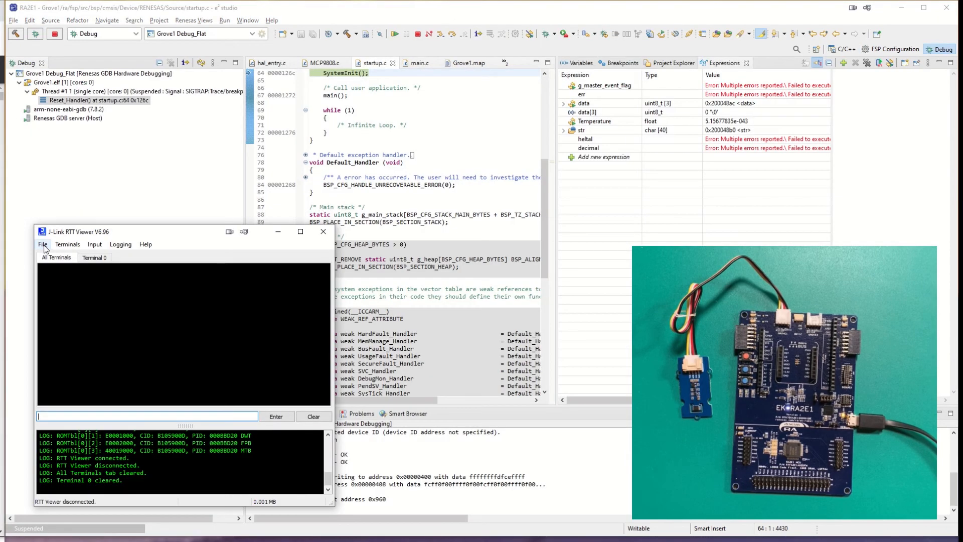
pyautogui.click(43, 244)
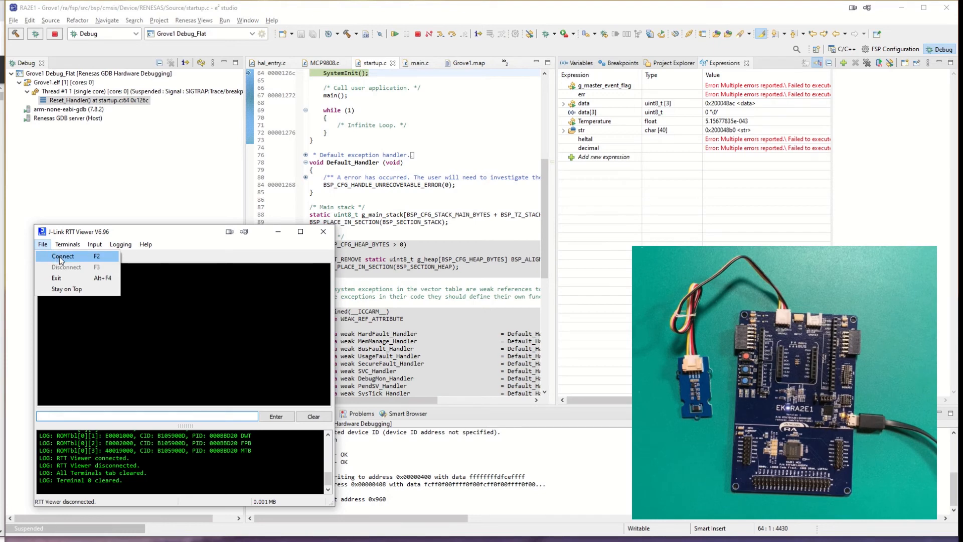
pyautogui.click(61, 259)
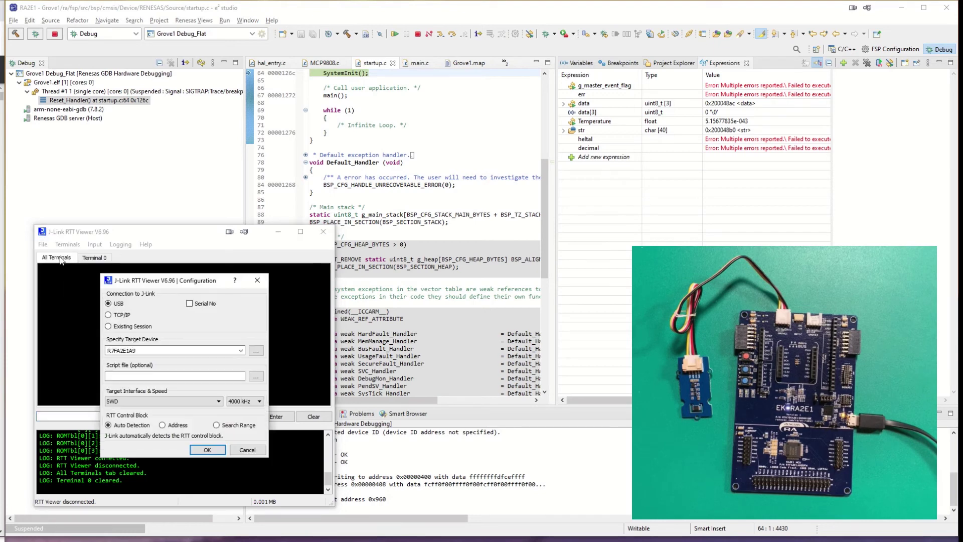
pyautogui.click(170, 426)
# Paste the RTT control block address 0x20004930 and connect to the R7FA2E1A9 target.
pyautogui.click(145, 453)
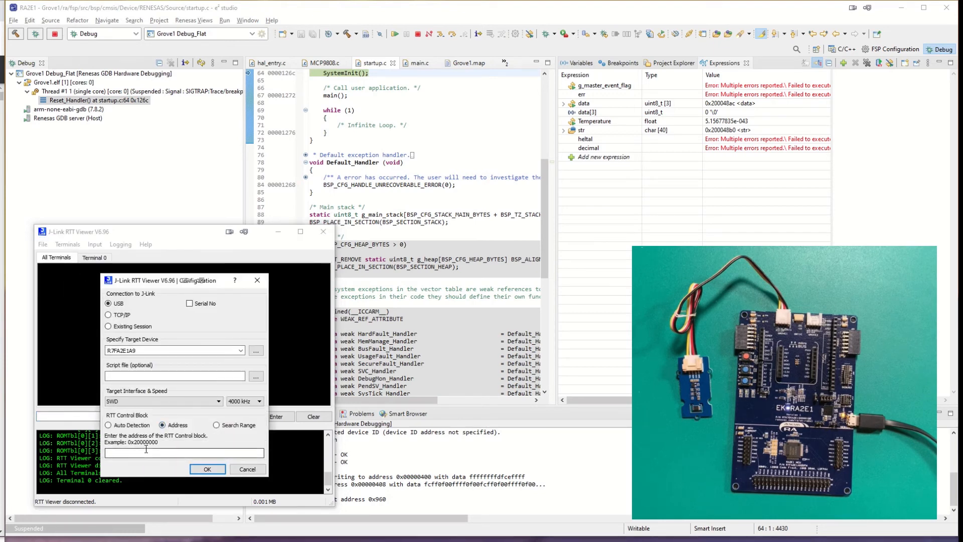
pyautogui.rightClick(146, 454)
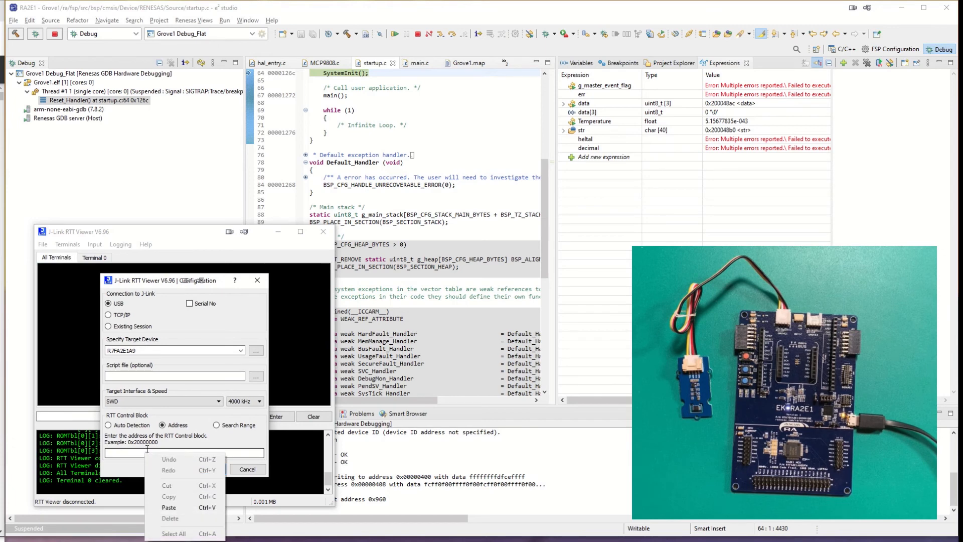
pyautogui.click(168, 507)
pyautogui.click(201, 467)
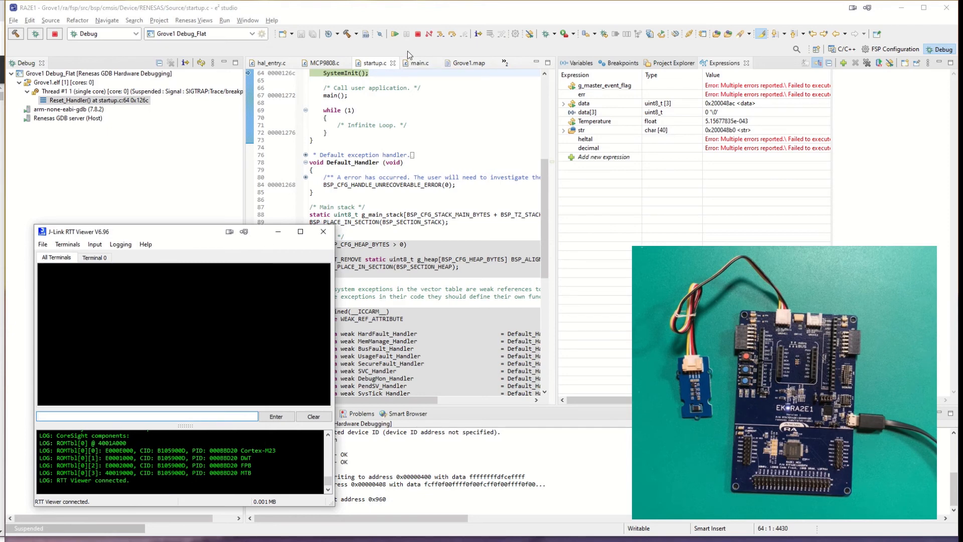
# Run Grove1 past main and watch RTT Viewer stream MCP9808 readings of 25.250.
pyautogui.click(395, 35)
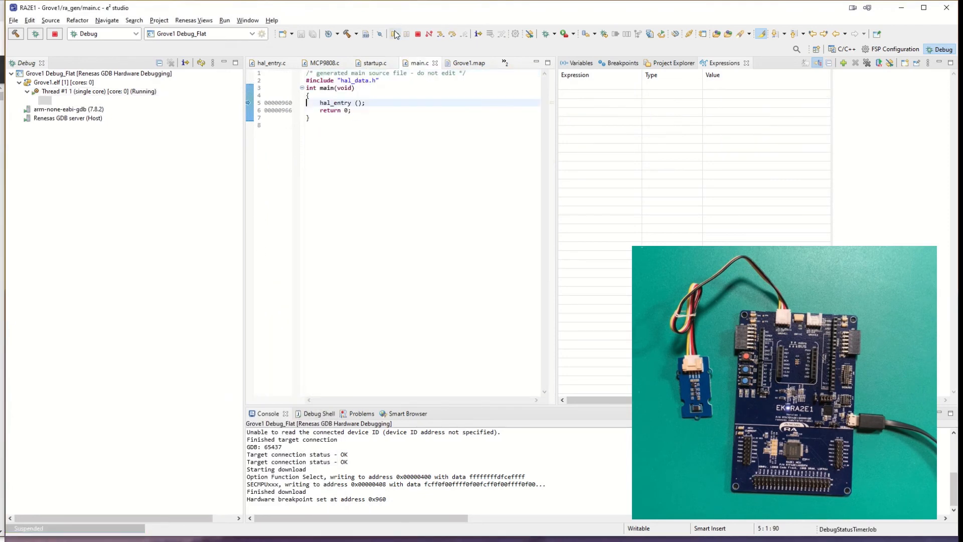
pyautogui.click(395, 35)
pyautogui.hotkey('alt', 'Tab')
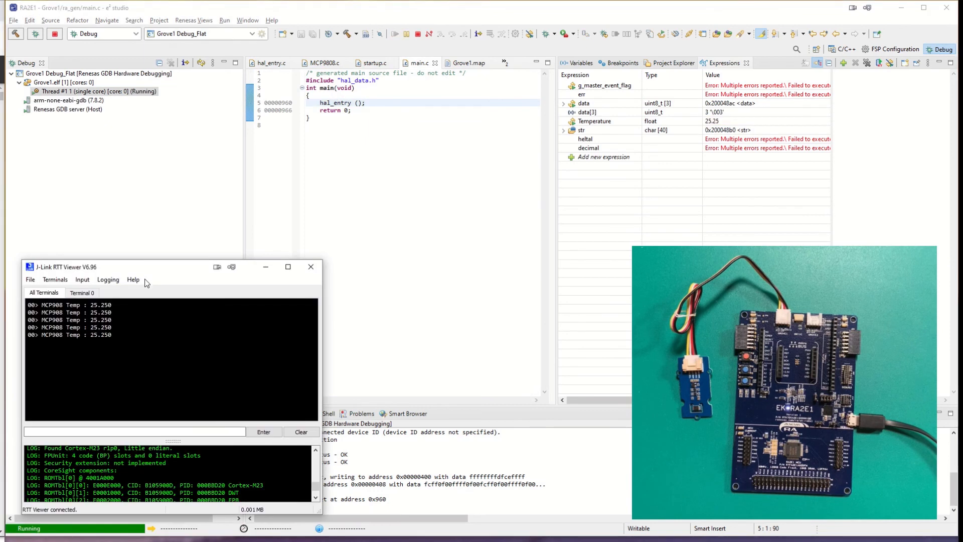